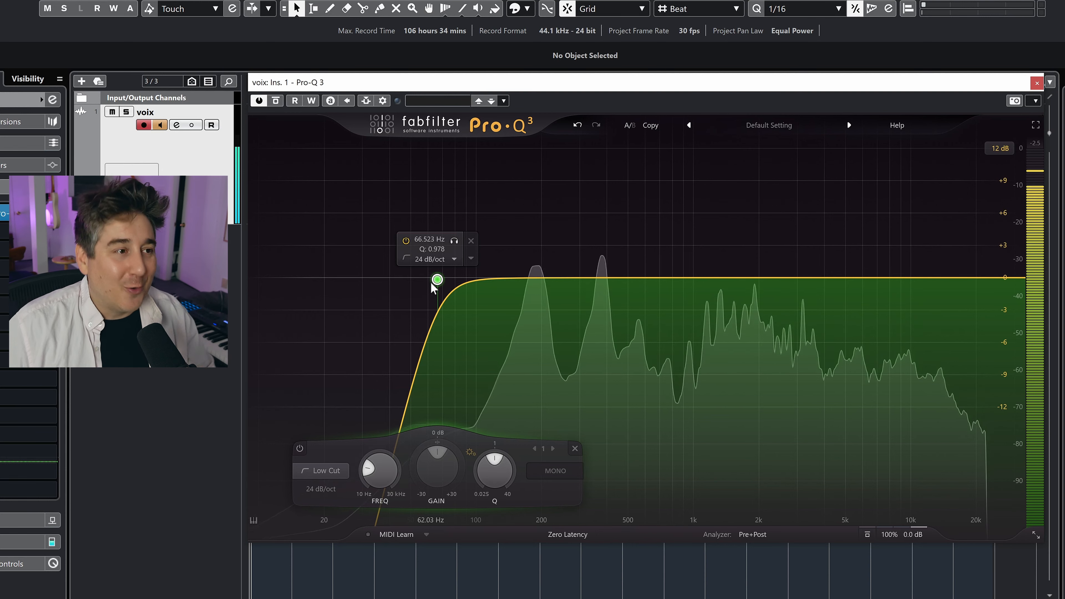
Step: Shift the low-cut band's frequency between about 81 Hz and 96 Hz, and settle it at about 75 Hz
left_click_drag(438, 280, 457, 282)
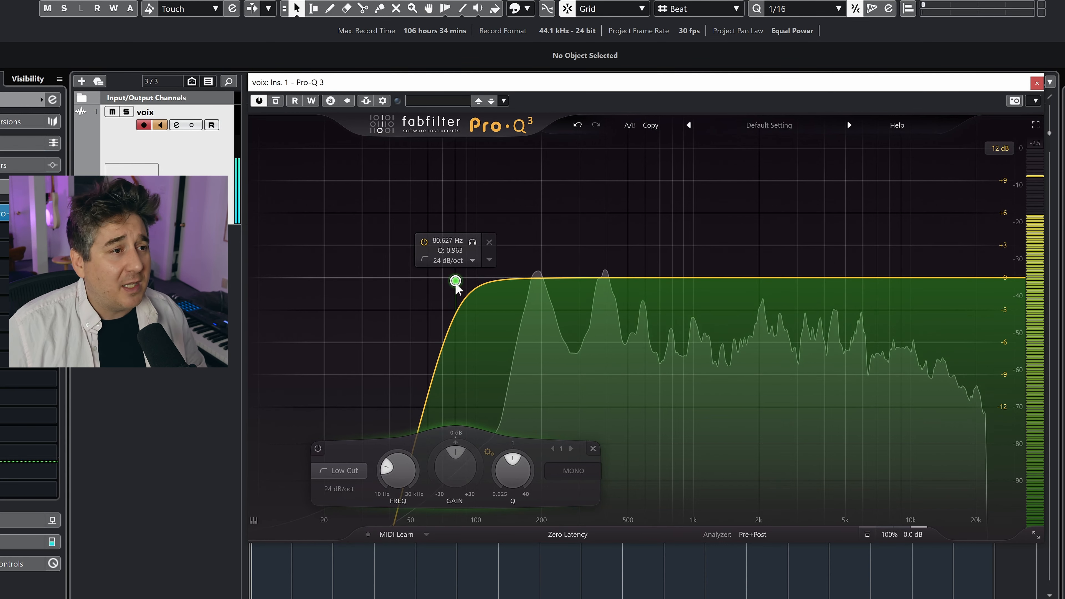
left_click_drag(460, 288, 469, 288)
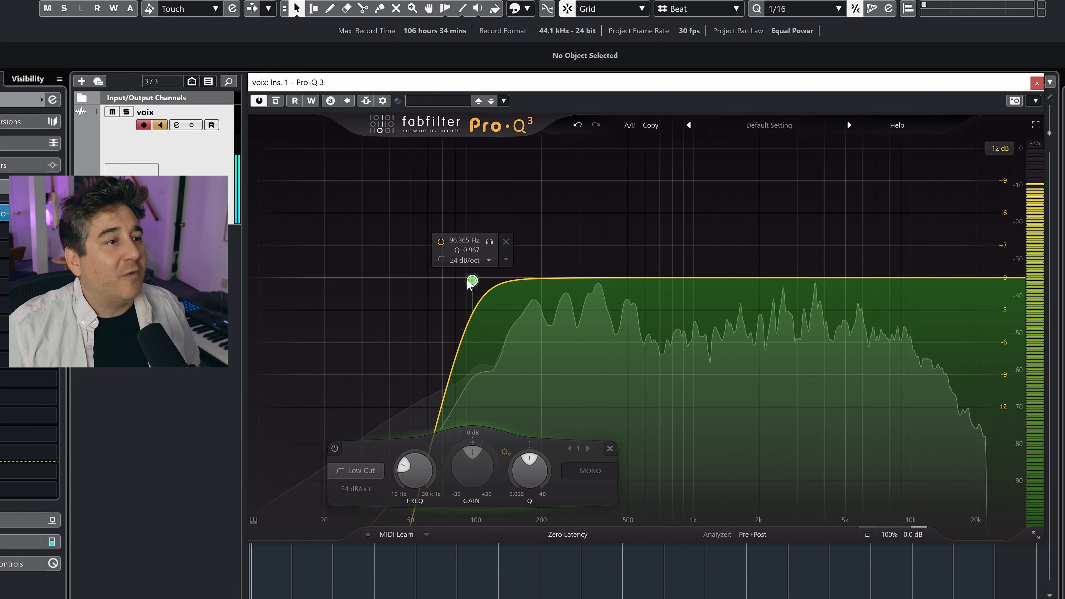
left_click_drag(471, 284, 450, 286)
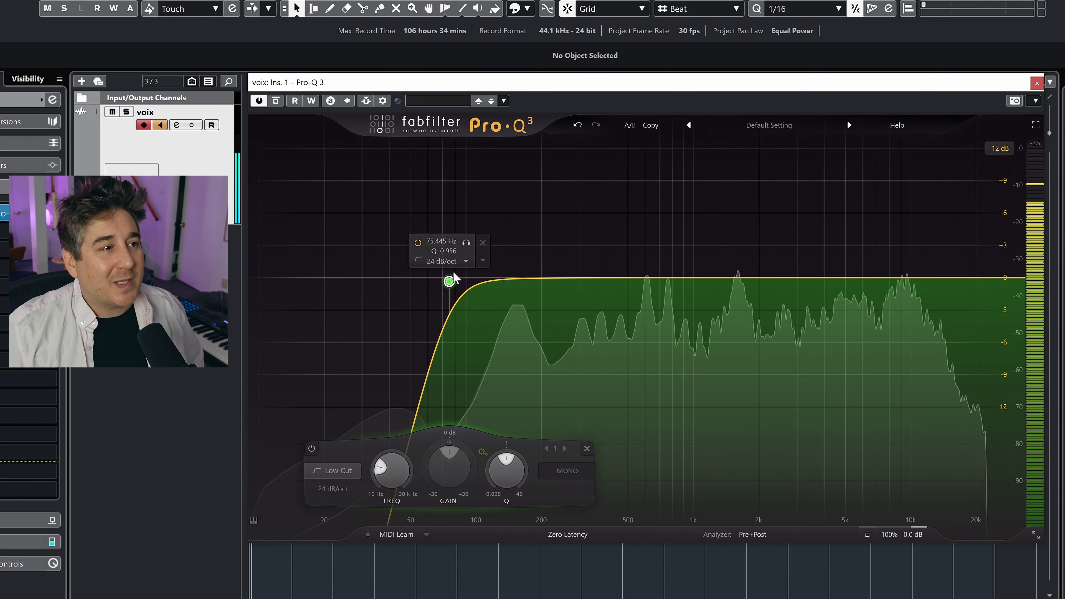
Step: Try an 18 dB/oct slope on the low cut, restore 24 dB/oct, and remove the band
left_click(448, 262)
left_click(455, 299)
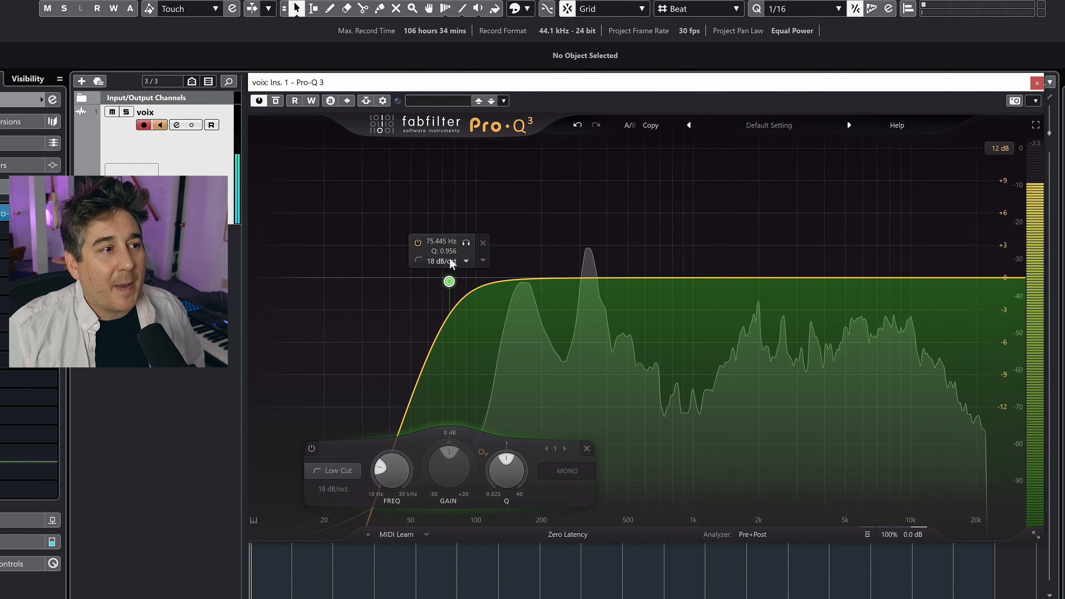
left_click(448, 262)
left_click(453, 312)
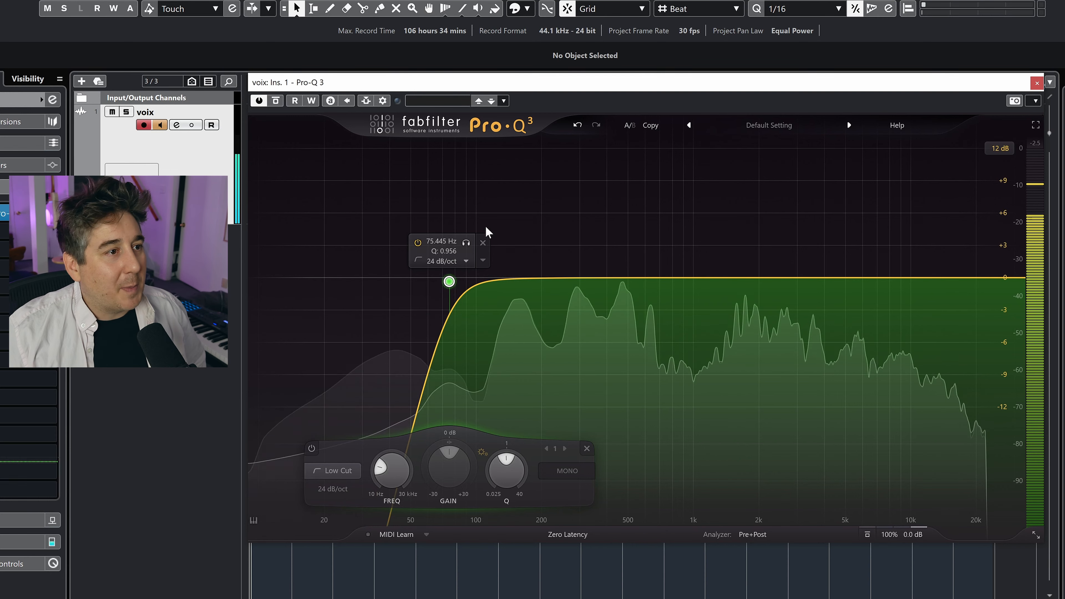
left_click(483, 243)
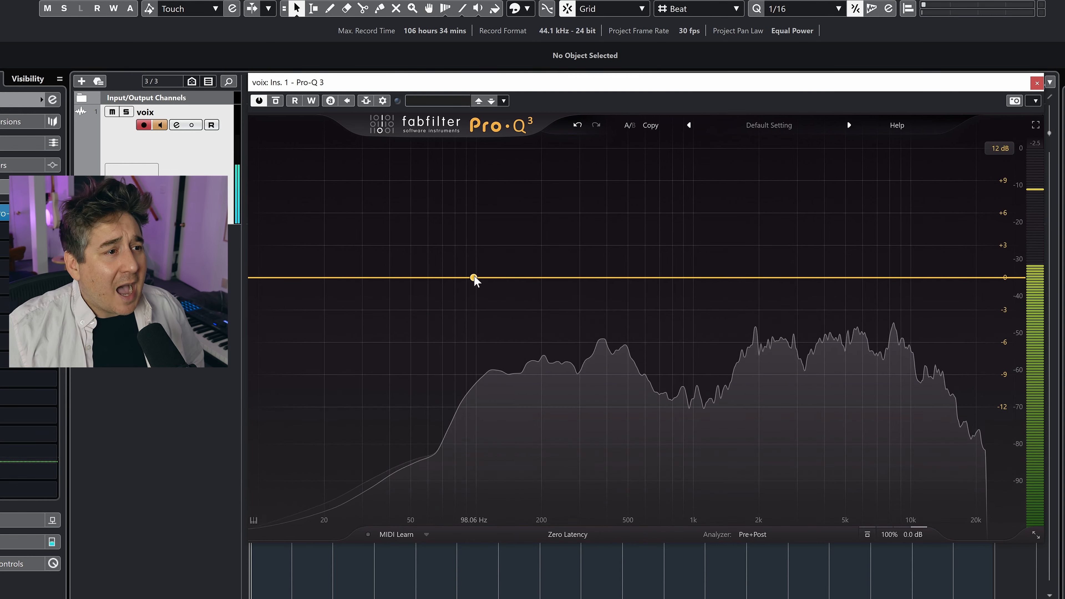
Step: Try a bell band at about 139 Hz, first boosted 3.7 dB and then cut 1.8 dB, and remove it
left_click_drag(480, 279, 509, 239)
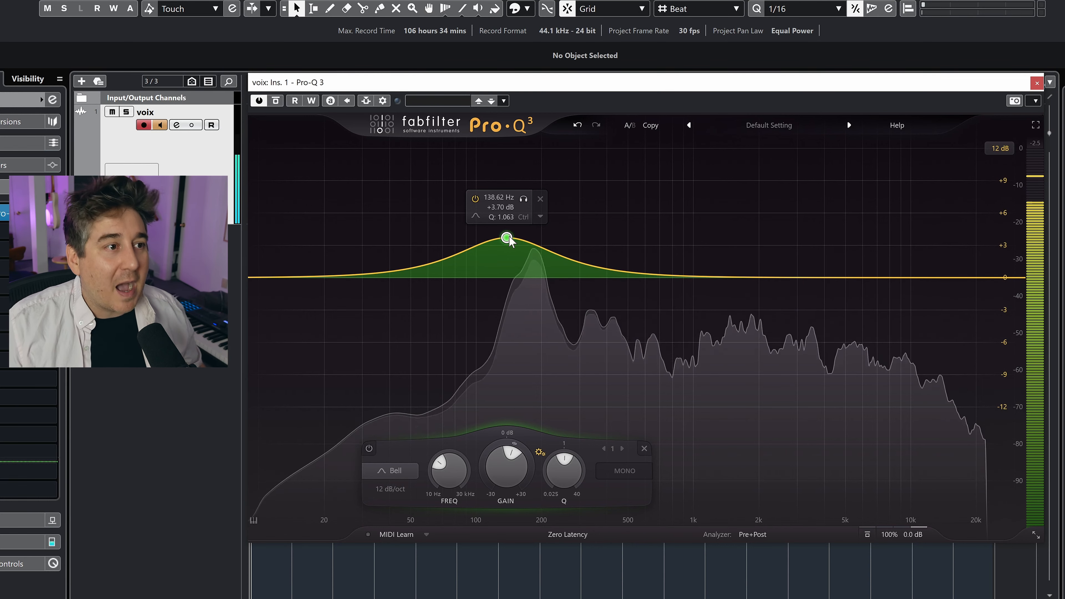
left_click_drag(507, 238, 507, 297)
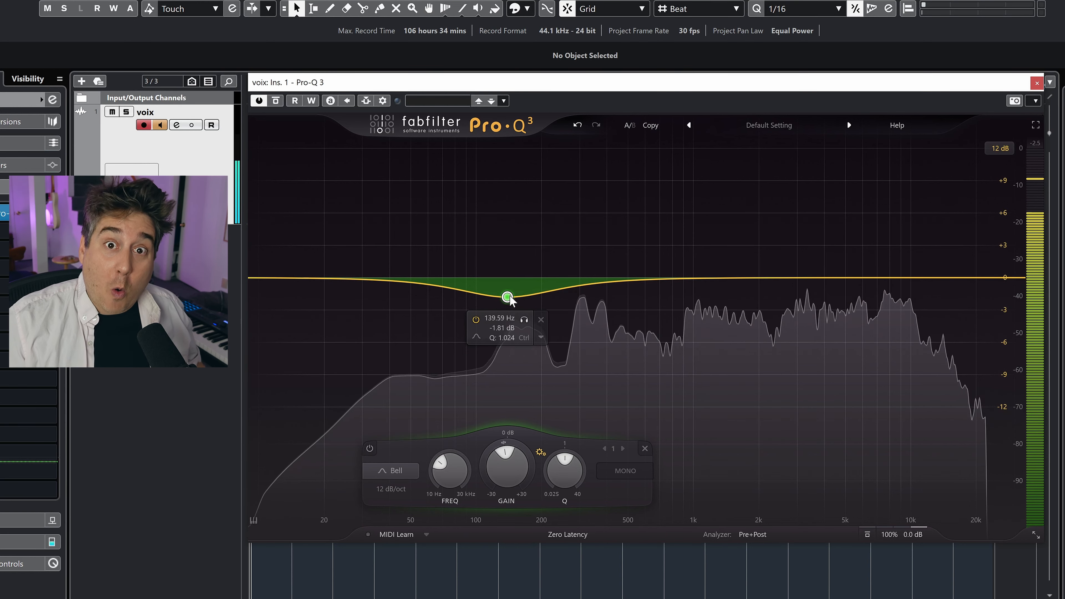
left_click(541, 320)
Step: Try a 1.8 dB bell cut at about 407 Hz, shift it to about 368 Hz with Q 1.4, and remove it
left_click_drag(561, 277, 609, 298)
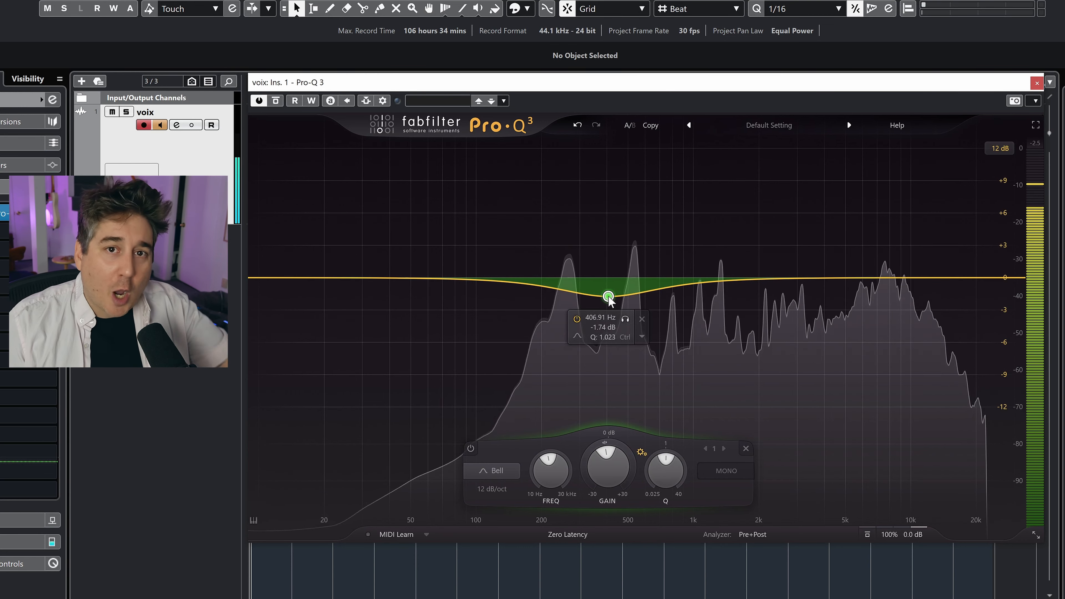
left_click_drag(608, 297, 609, 298)
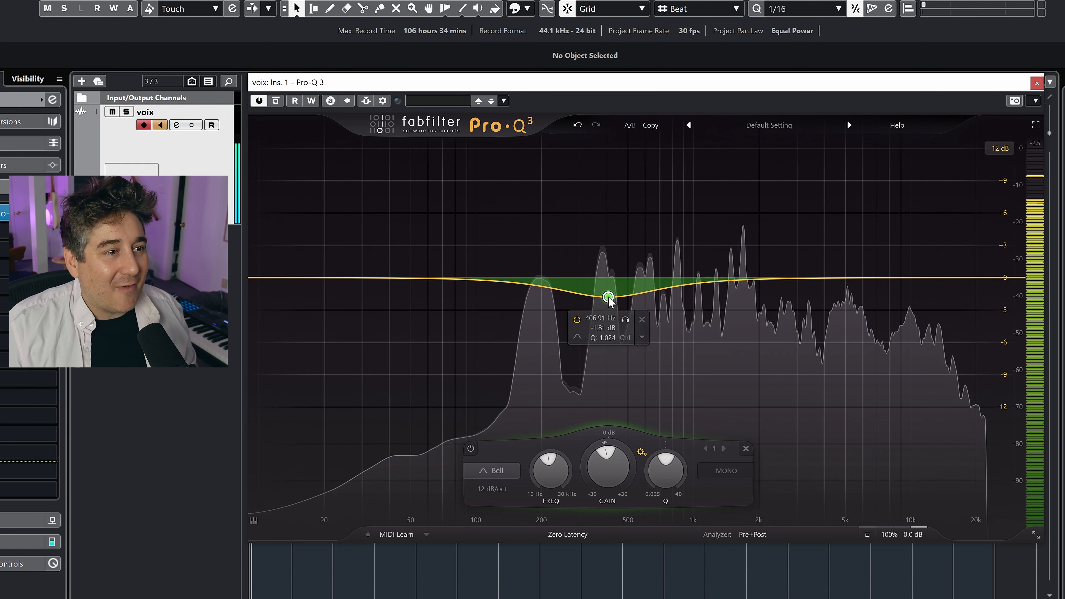
mouse_move(609, 298)
left_mouse_down()
mouse_move(596, 245)
mouse_move(646, 247)
mouse_move(597, 253)
mouse_move(600, 271)
mouse_move(579, 296)
mouse_move(600, 296)
left_mouse_up()
scroll(600, 296, "up", 2)
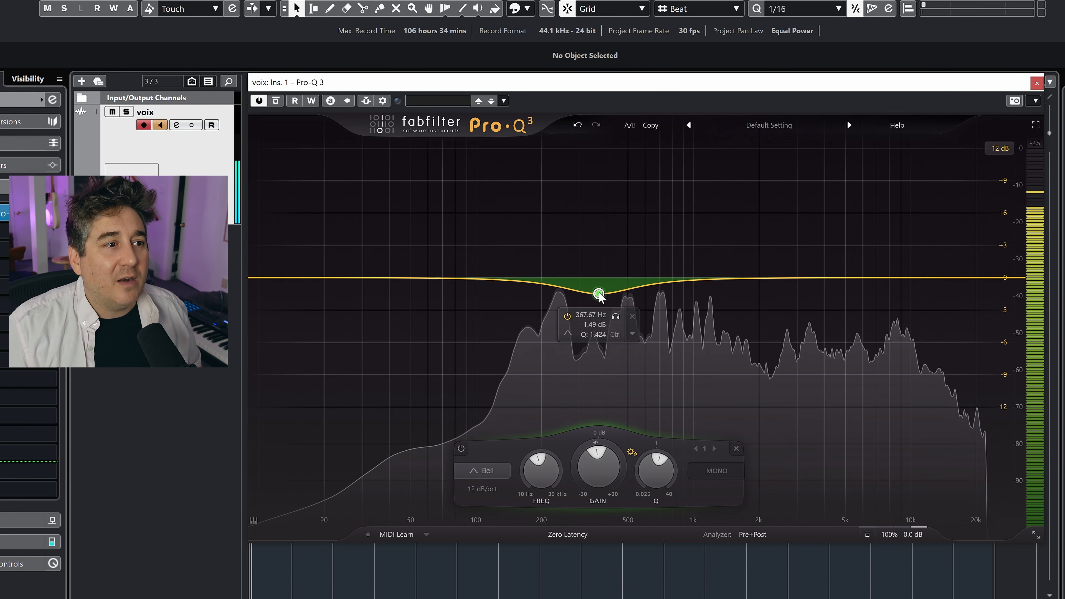
left_click(636, 316)
Step: Try a bell boost of 2.9 dB at about 1.24 kHz, turn it into a 1.9 dB cut near 1.16 kHz, and remove it
left_click_drag(658, 278, 716, 249)
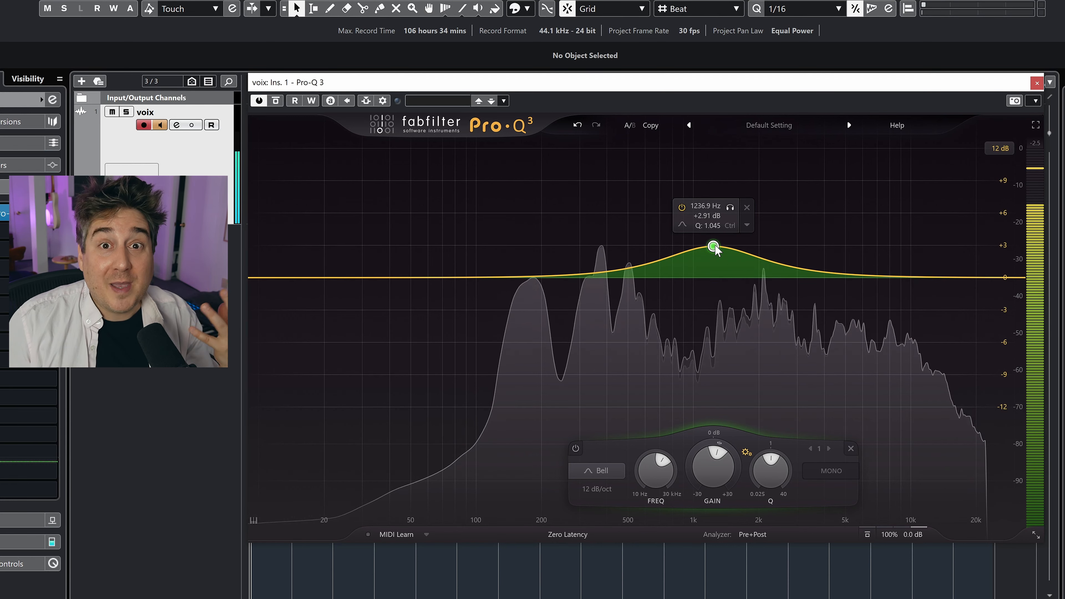
left_click_drag(715, 247, 707, 300)
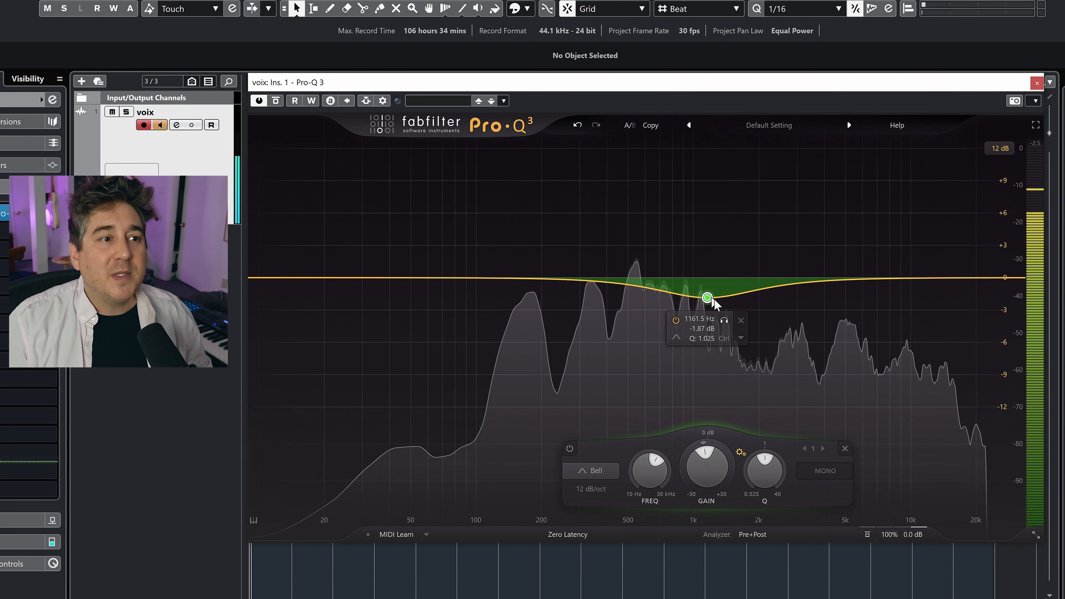
left_click(744, 319)
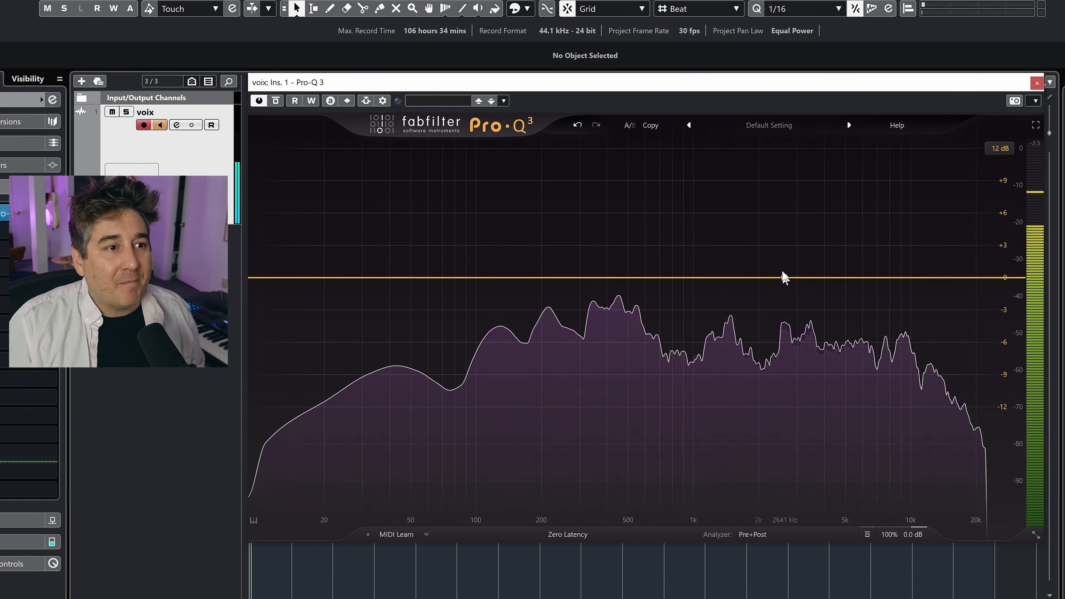
Step: Try a 4.2 dB bell boost near 3.1 kHz, turn it into a narrow 4.6 dB cut with Q about 12, and remove it
left_click_drag(777, 279, 800, 232)
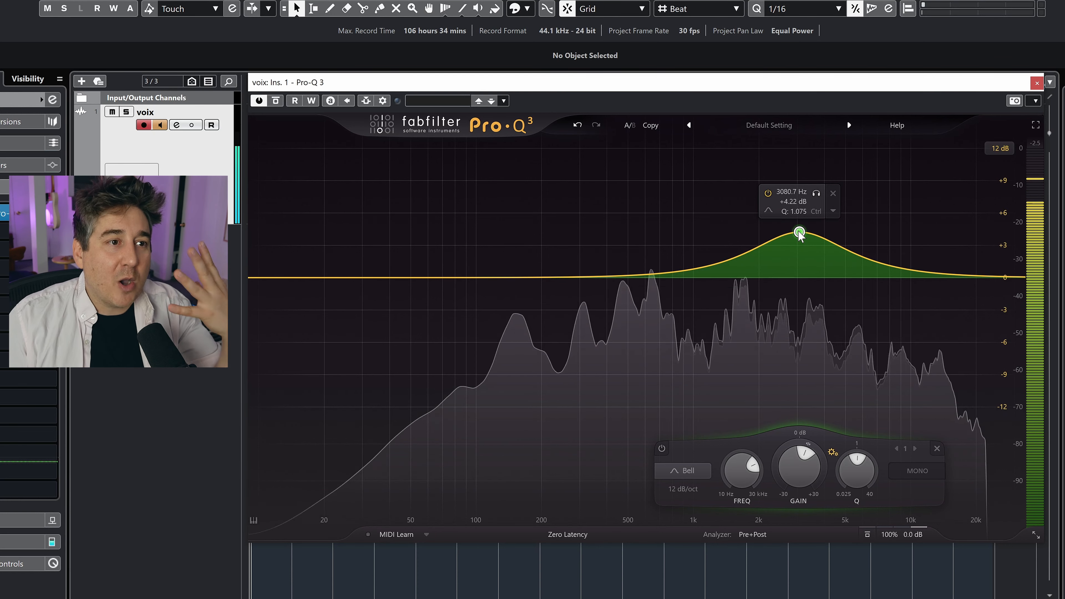
left_click_drag(800, 233, 798, 278)
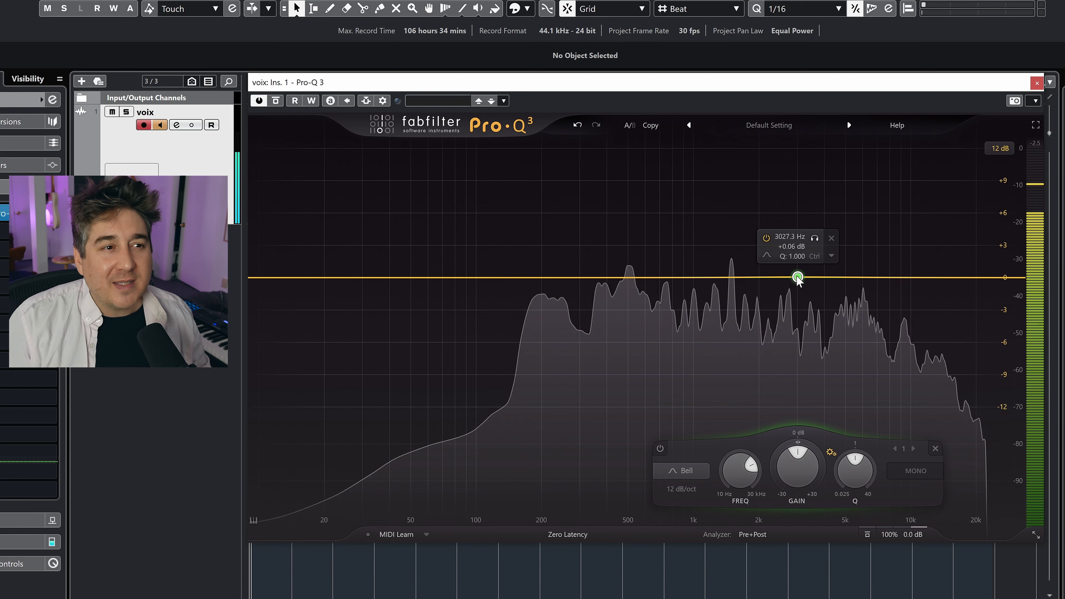
left_click_drag(797, 277, 797, 308)
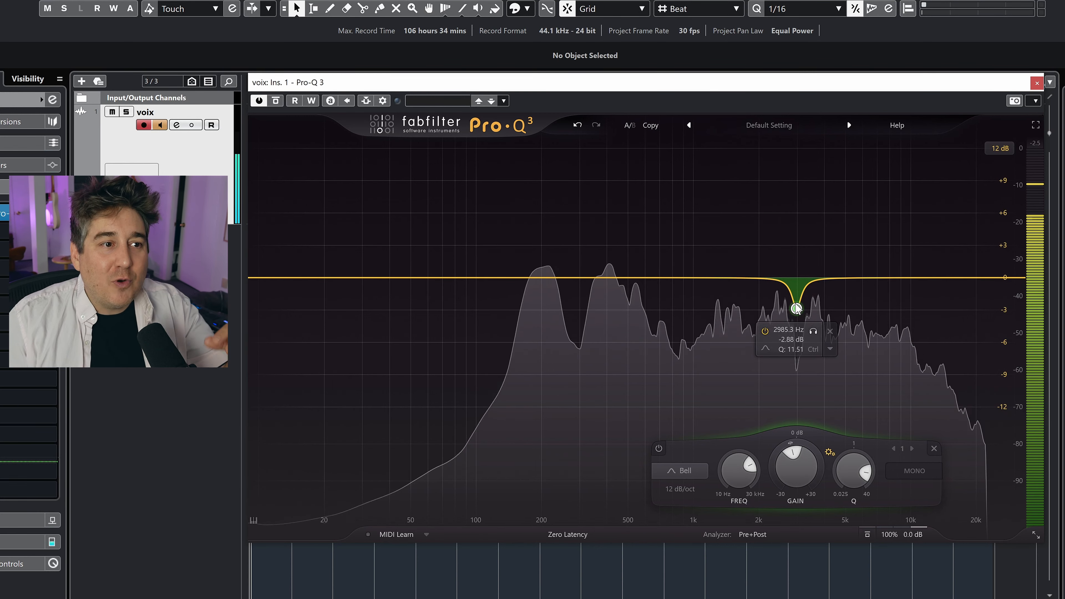
left_click_drag(796, 309, 797, 329)
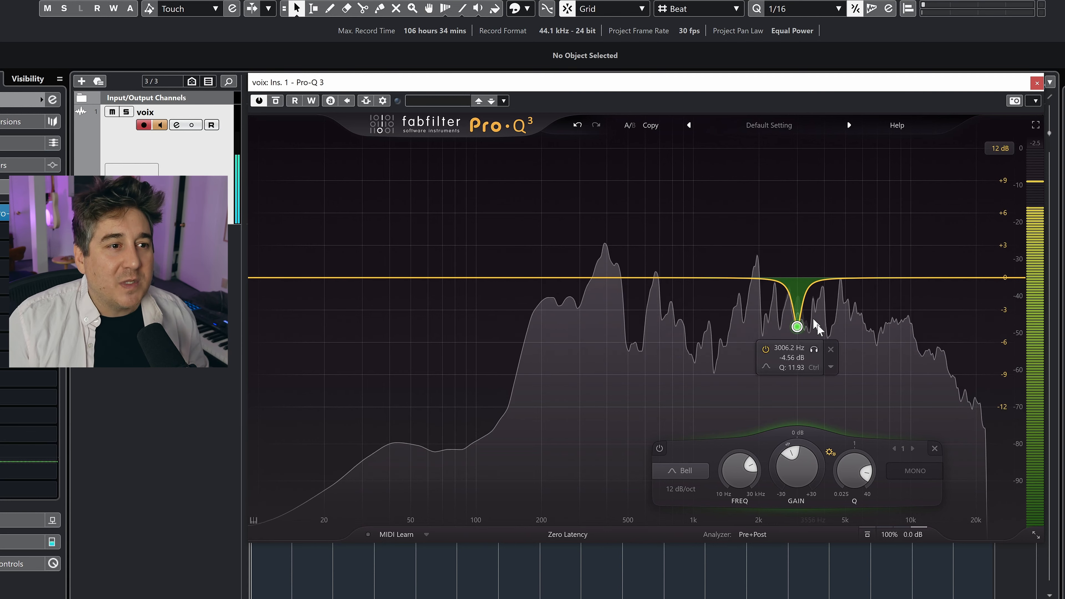
left_click(831, 349)
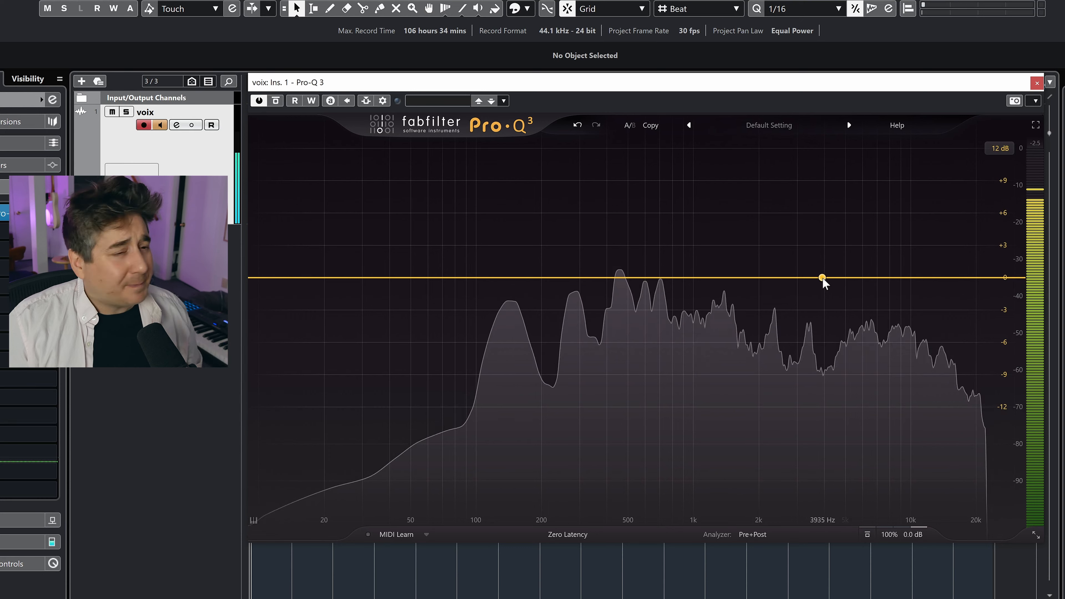
Step: Try a bell boost of up to 3.4 dB at about 8 kHz, turn it into a 1.35 dB cut near 7.5 kHz, and remove it
left_click_drag(836, 278, 879, 249)
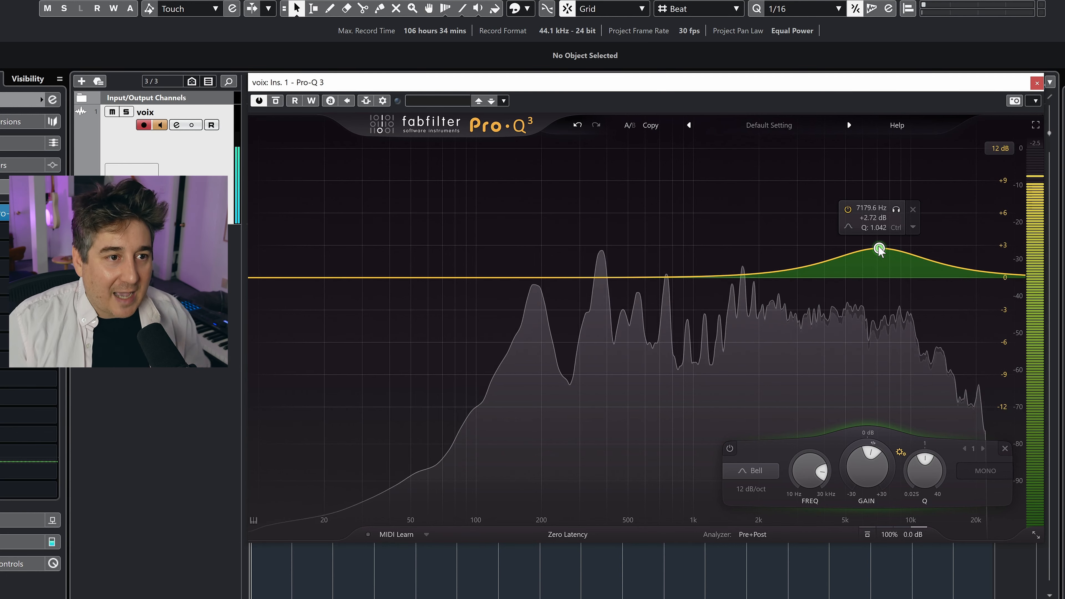
mouse_move(879, 249)
left_mouse_down()
mouse_move(891, 235)
mouse_move(891, 243)
left_mouse_up()
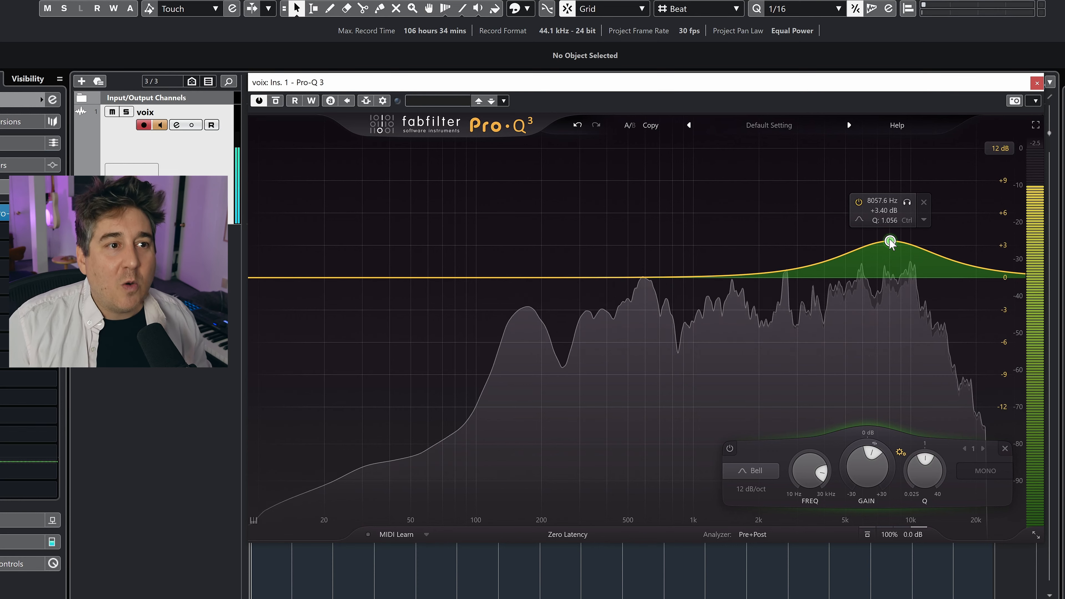
left_click_drag(890, 241, 883, 293)
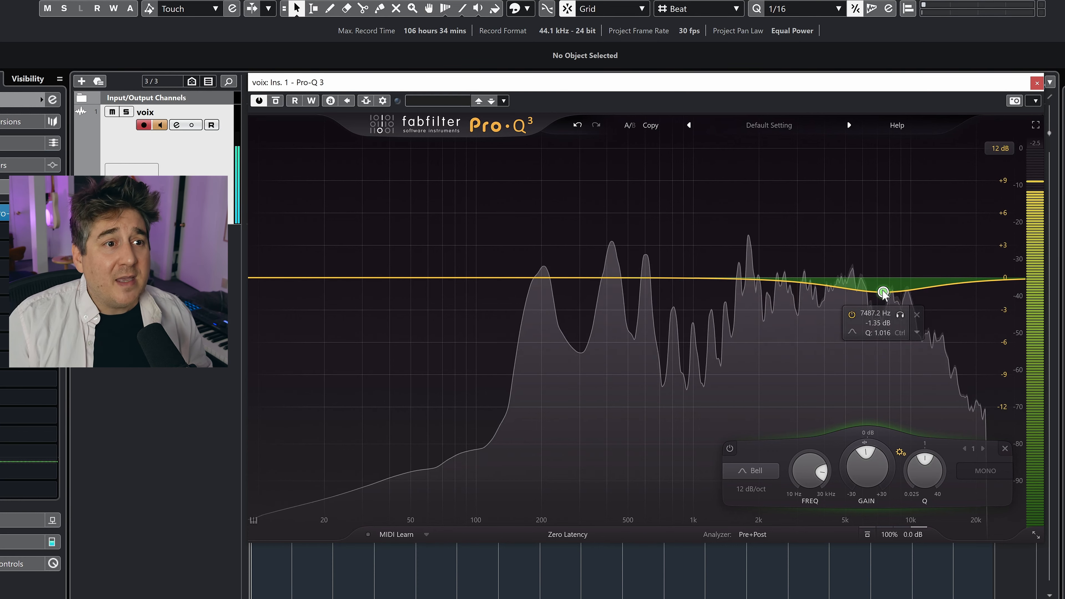
left_click(918, 315)
Step: Try a dynamic bell band at about 7.7 kHz with a downward range, 1.65 dB gain and Q 1.5, and remove it
left_click_drag(881, 278, 886, 302)
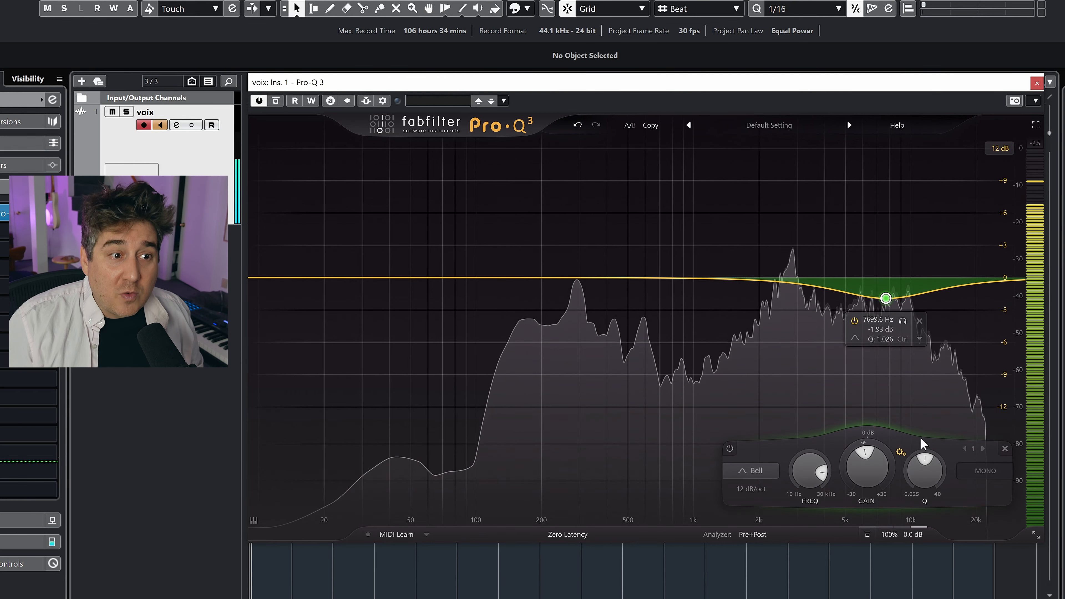
double_click(861, 462)
left_click_drag(856, 444, 856, 444)
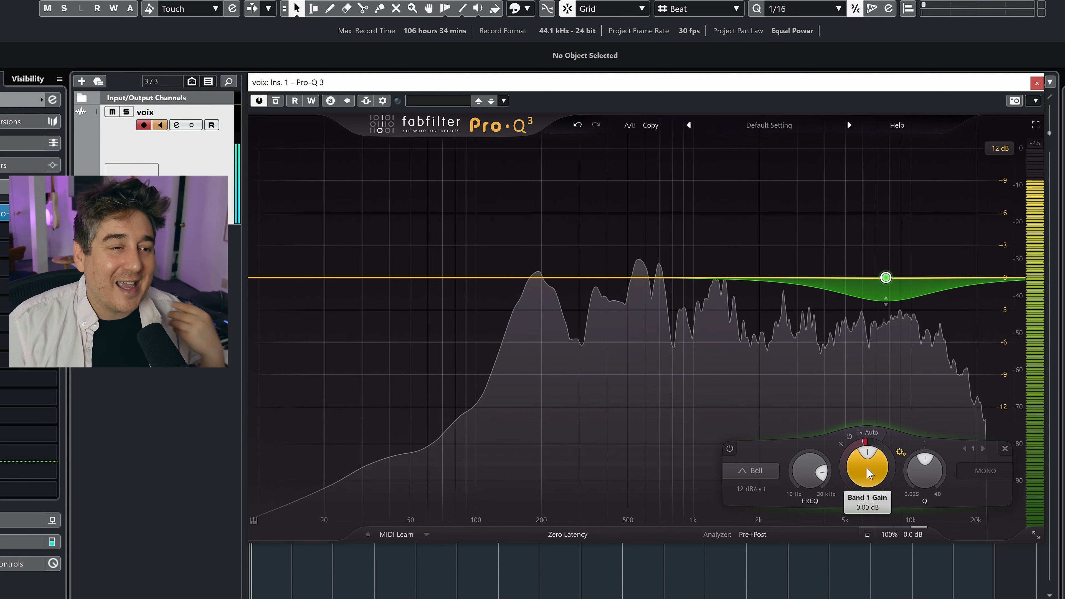
left_click_drag(867, 469, 864, 441)
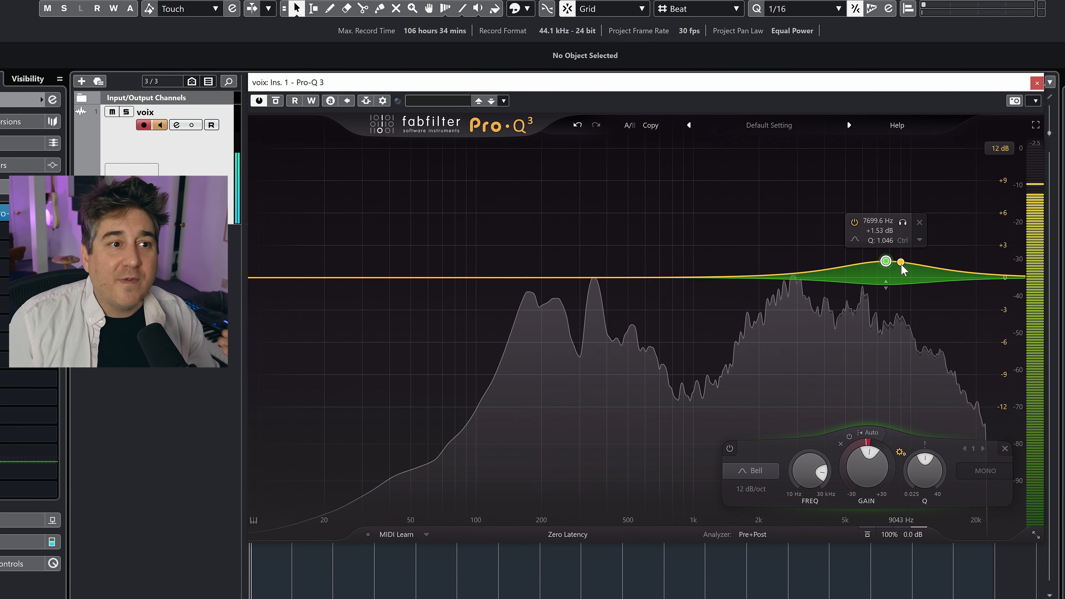
scroll(886, 263, "down", 3)
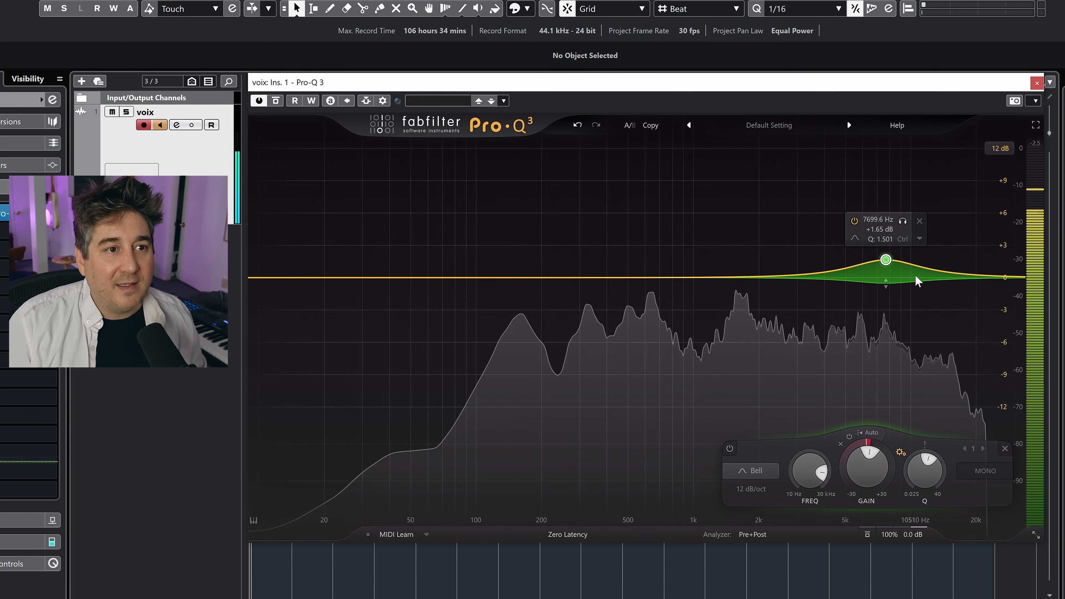
left_click(920, 221)
Step: Add a high-shelf boost of about 8.7 dB at about 10.9 kHz with Q 0.975
left_click_drag(922, 277, 939, 249)
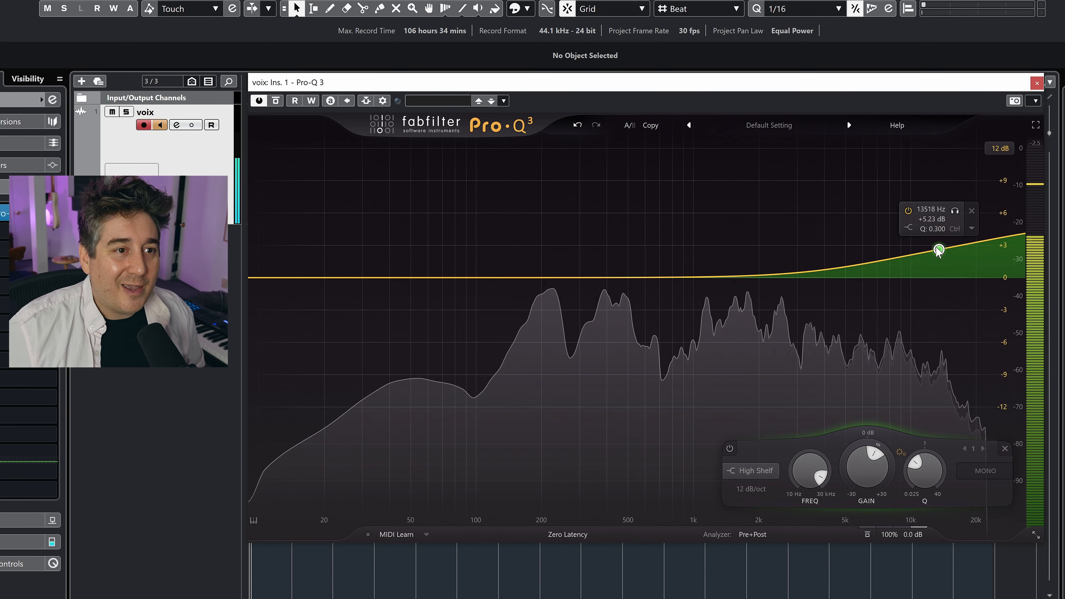
scroll(936, 247, "up", 6)
left_click_drag(936, 246, 916, 208)
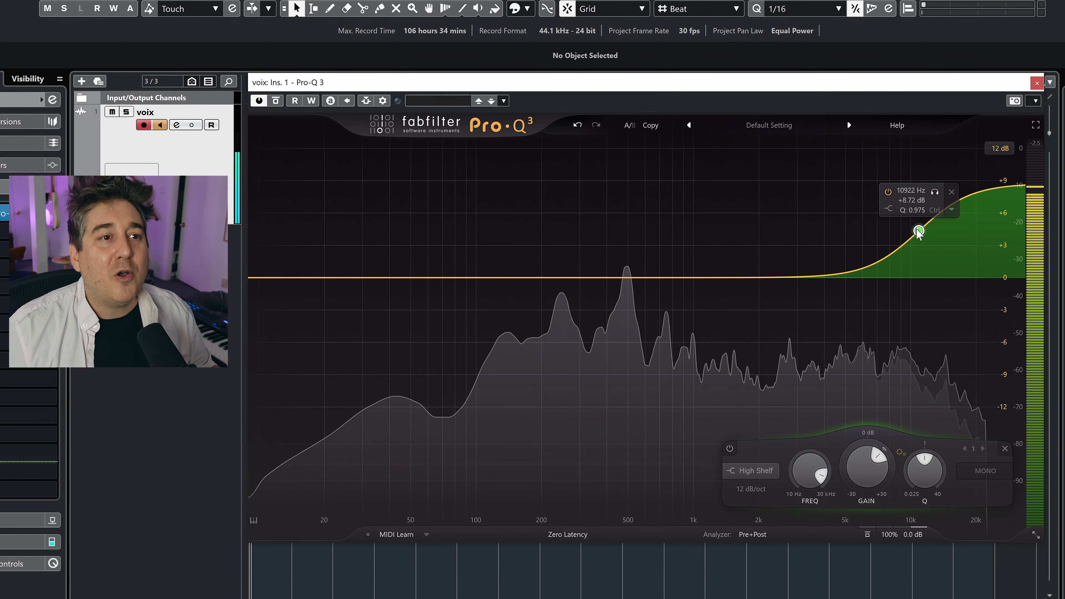
Step: Turn the high shelf into a cut of about 3.15 dB at about 20 kHz with Q 0.777
left_click_drag(917, 232, 938, 290)
left_click_drag(941, 349, 981, 360)
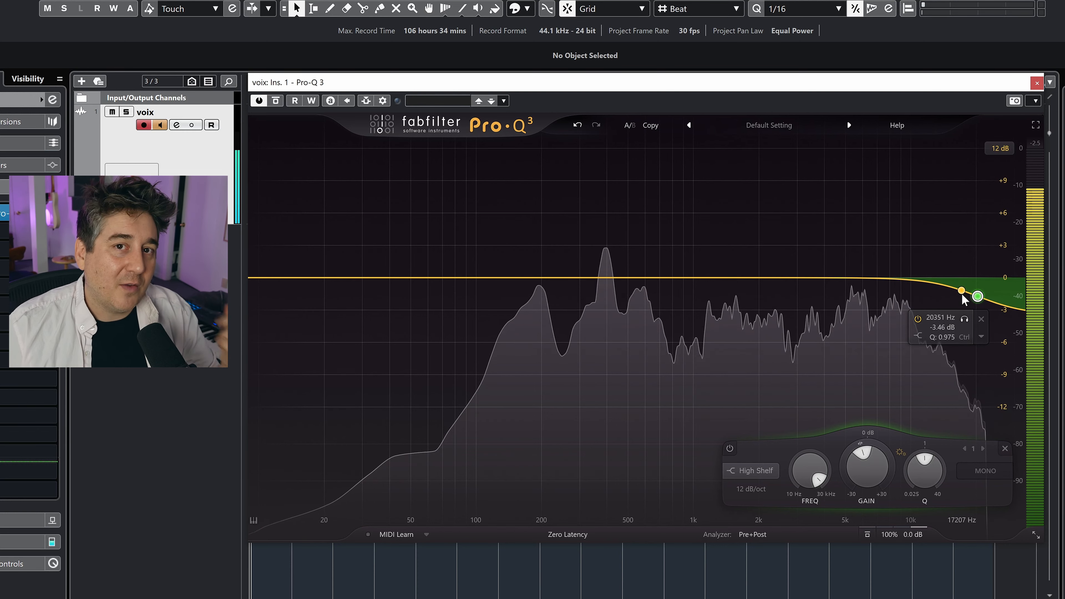
left_click(982, 319)
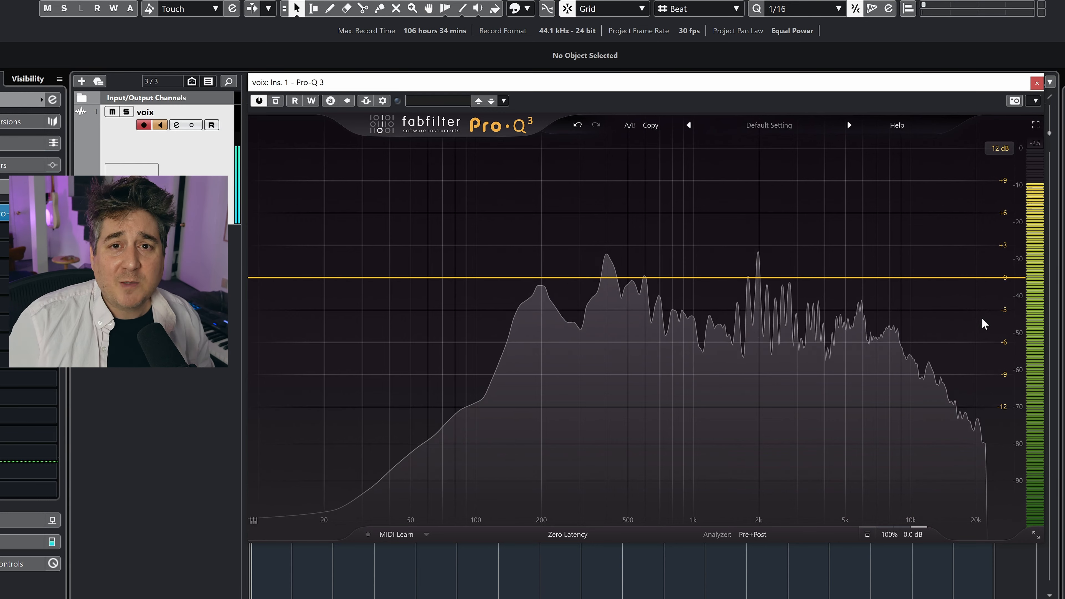
key("ctrl+z")
mouse_move(986, 309)
left_mouse_down()
mouse_move(981, 290)
mouse_move(990, 288)
mouse_move(963, 301)
mouse_move(976, 295)
left_mouse_up()
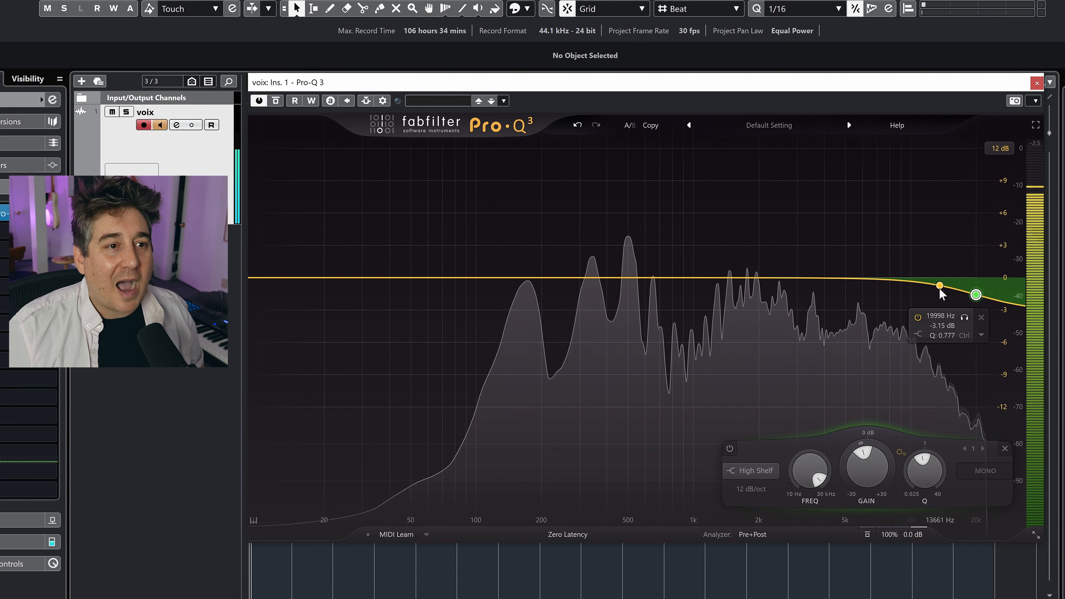